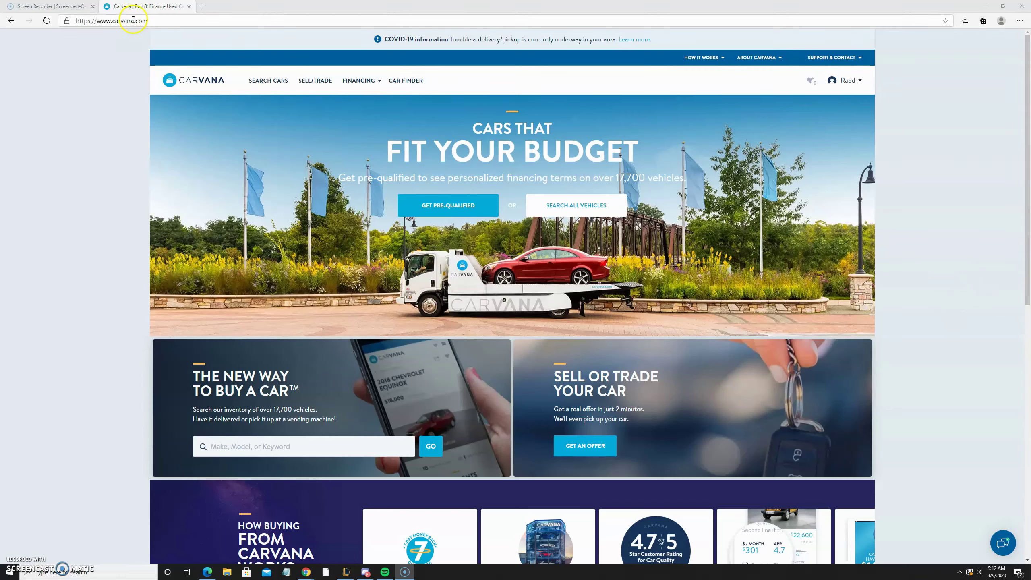
Look up the car by its Illinois license plate to request an offer for the 2018 MX-5 Miata RF.
{"action": "left_click", "coordinate": [328, 81]}
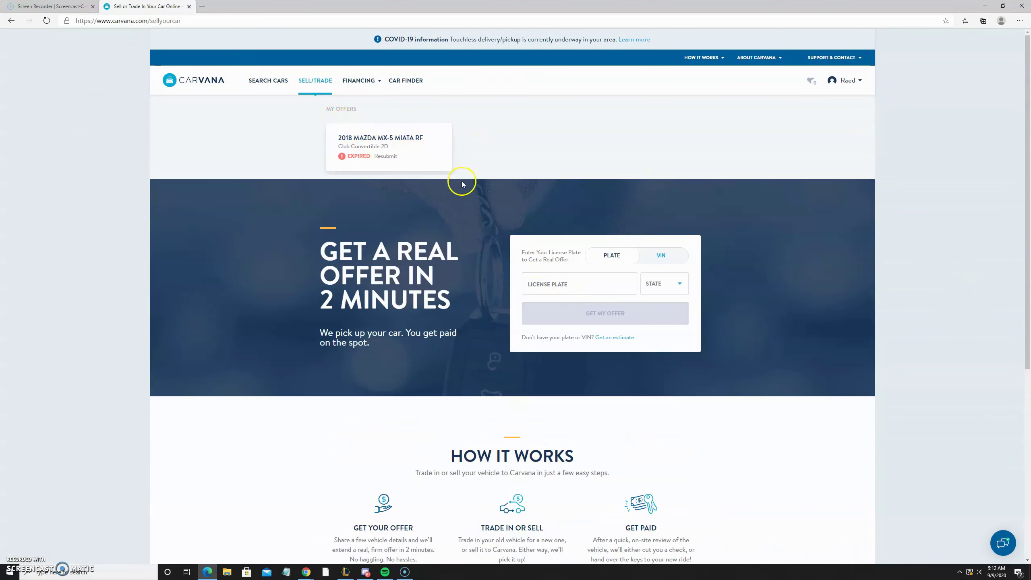
{"action": "left_click", "coordinate": [590, 276]}
{"action": "type", "text": "BF16780"}
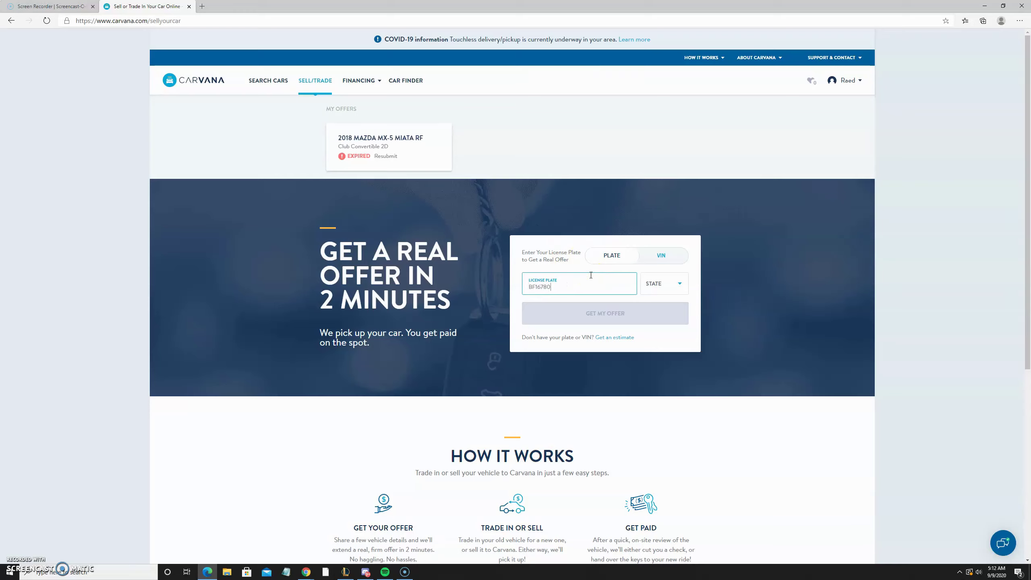
{"action": "left_click", "coordinate": [655, 280]}
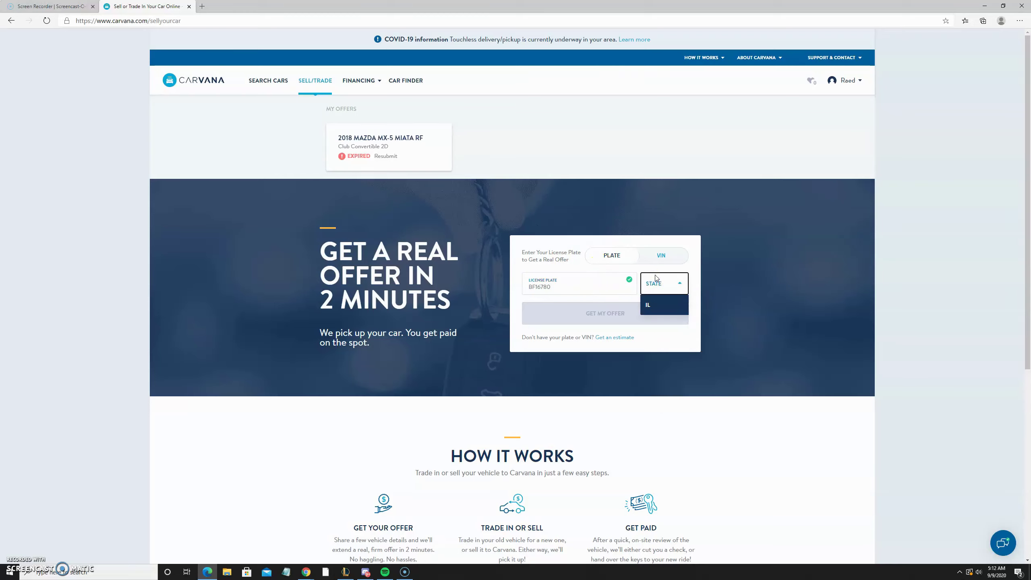
{"action": "left_click", "coordinate": [666, 286]}
{"action": "left_click", "coordinate": [647, 314]}
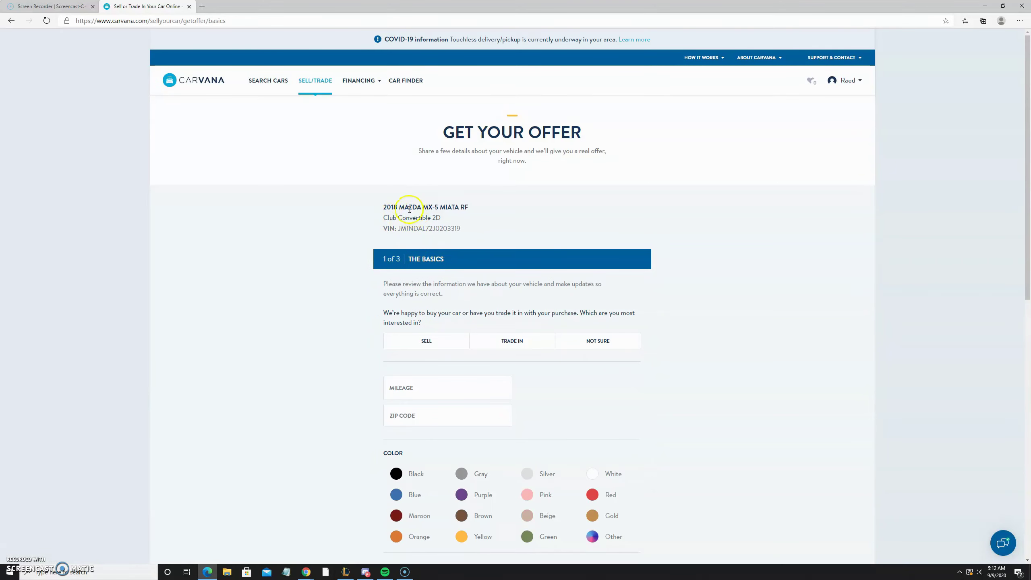
Choose to sell, entering 34,000 miles, ZIP code 60477 and red as the colour.
{"action": "left_click", "coordinate": [447, 341]}
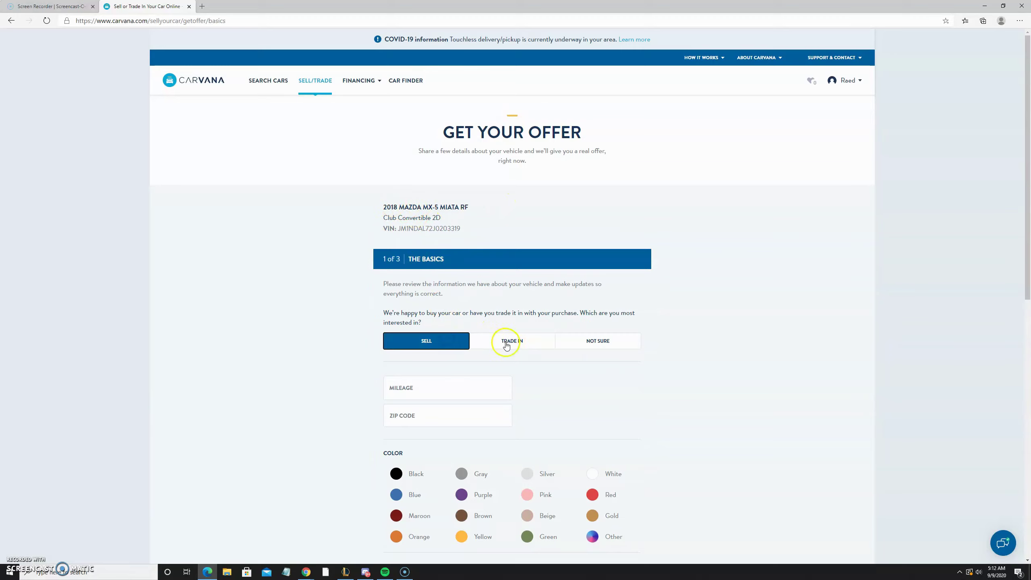
{"action": "left_click", "coordinate": [426, 386]}
{"action": "left_click", "coordinate": [470, 421]}
{"action": "type", "text": "60488"}
{"action": "key", "text": "BackSpace"}
{"action": "key", "text": "BackSpace"}
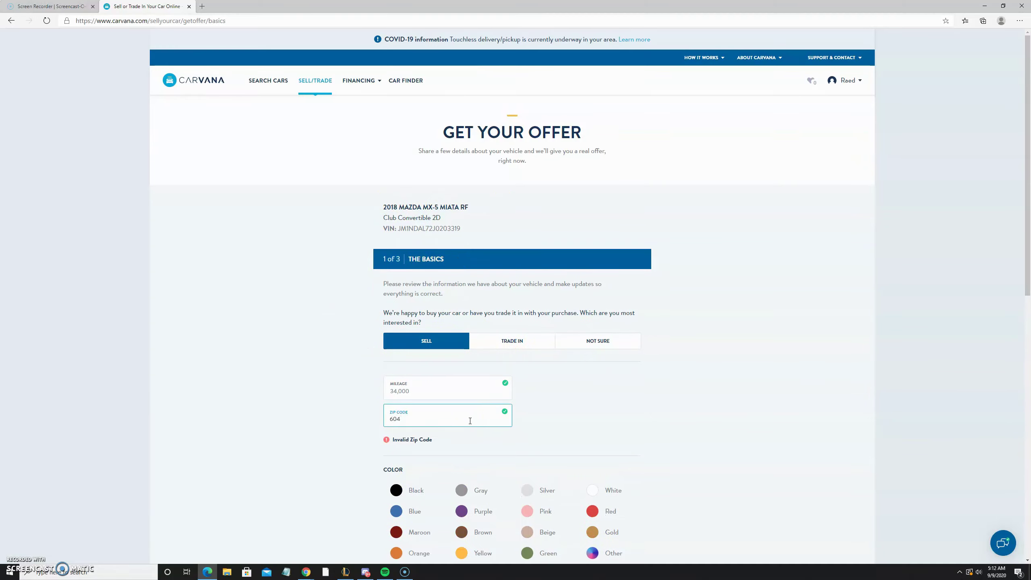
{"action": "type", "text": "77"}
{"action": "scroll", "coordinate": [500, 396], "scroll_direction": "down", "scroll_amount": 8}
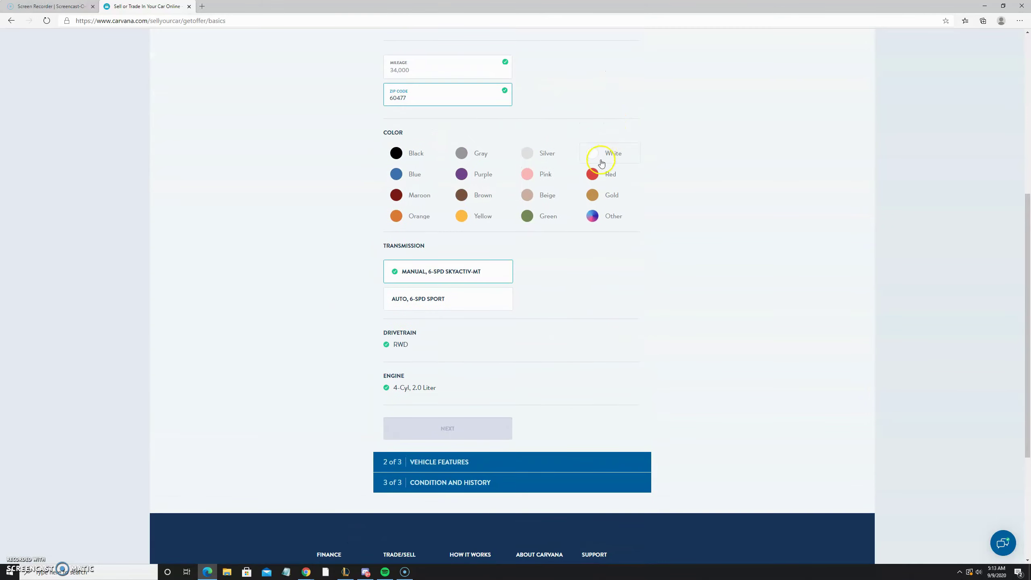
{"action": "left_click", "coordinate": [601, 174]}
{"action": "left_click", "coordinate": [466, 428]}
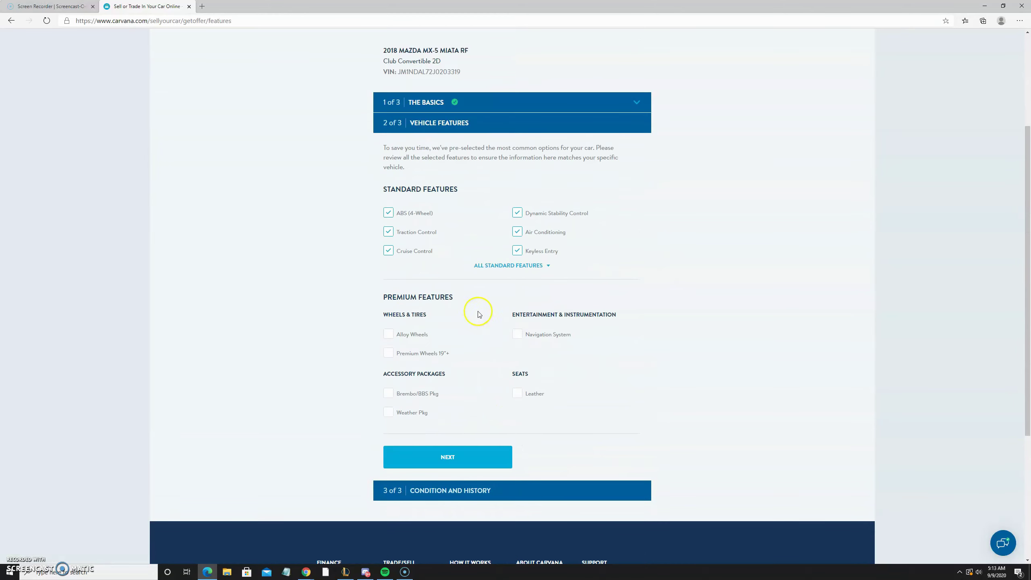
Add Navigation System and Leather to the vehicle's features.
{"action": "left_click", "coordinate": [513, 262]}
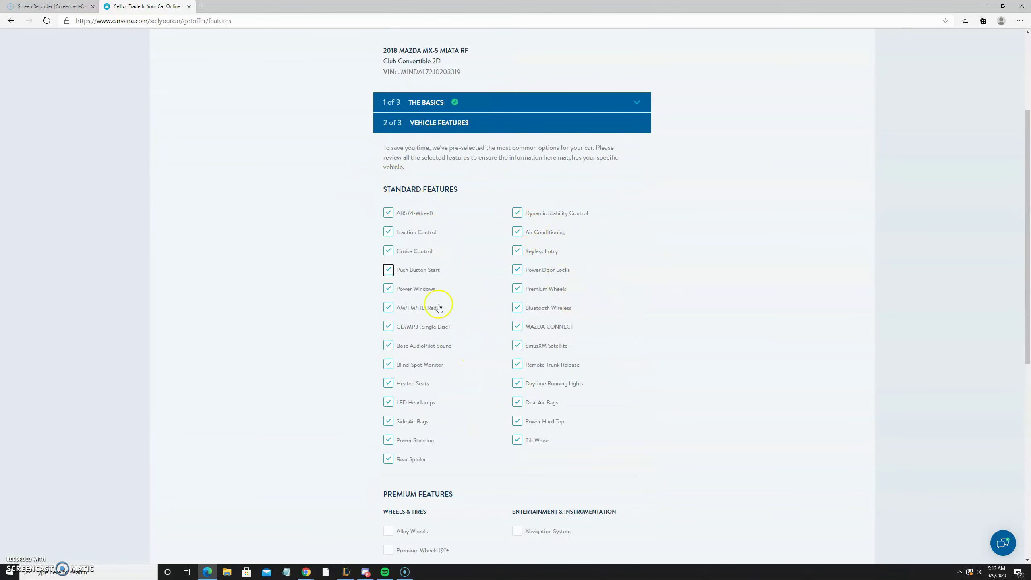
{"action": "scroll", "coordinate": [450, 284], "scroll_direction": "down", "scroll_amount": 3}
{"action": "scroll", "coordinate": [446, 228], "scroll_direction": "up", "scroll_amount": 3}
{"action": "scroll", "coordinate": [447, 280], "scroll_direction": "down", "scroll_amount": 5}
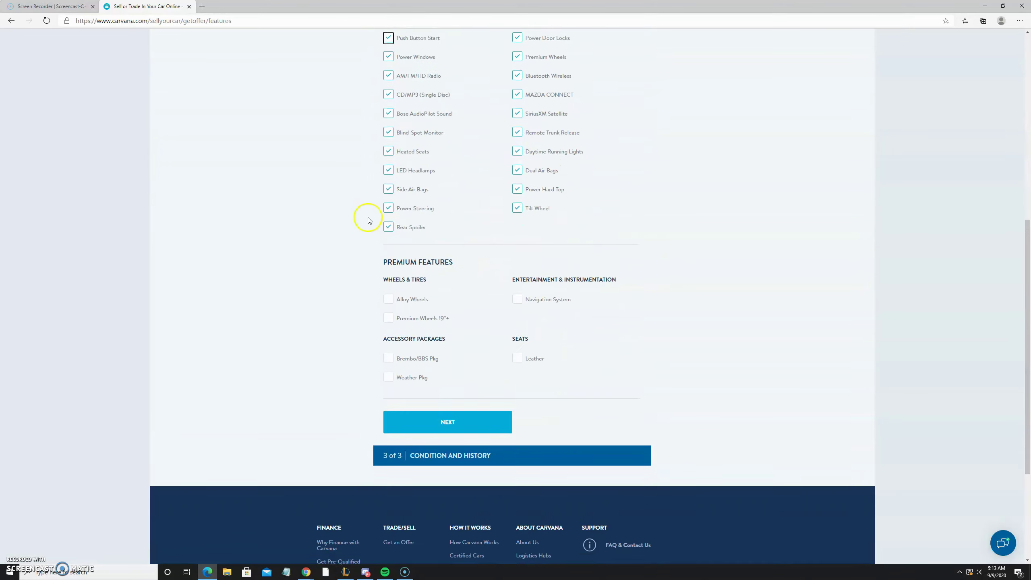
{"action": "left_click", "coordinate": [557, 295]}
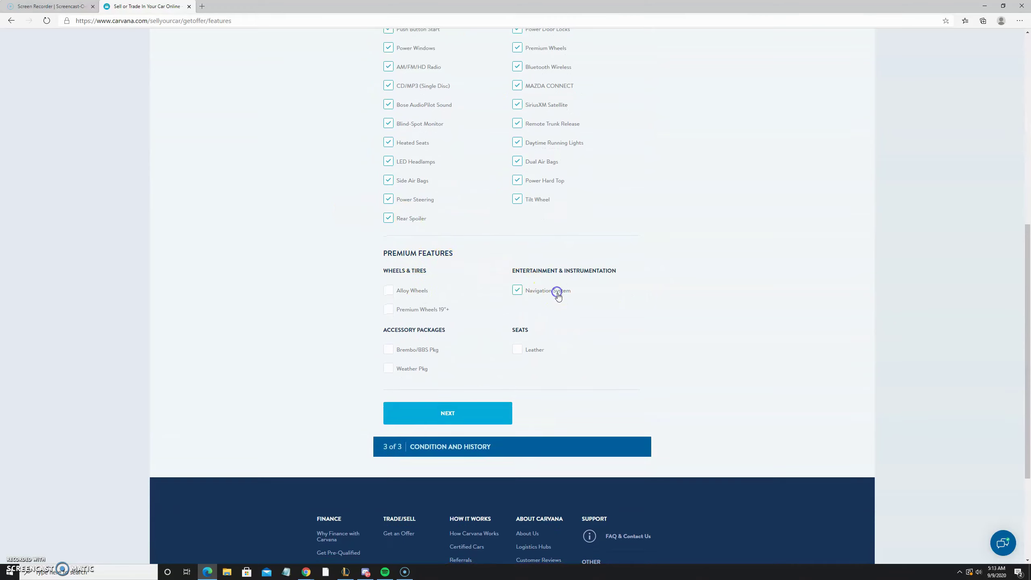
{"action": "left_click", "coordinate": [522, 350]}
{"action": "left_click", "coordinate": [502, 414]}
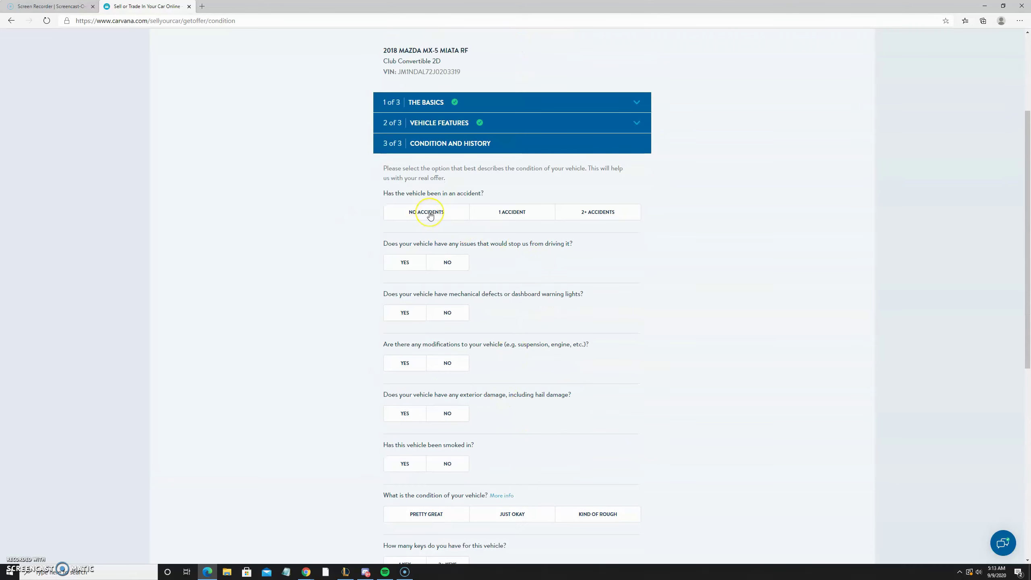
Report no accidents, no drivability issues, defects, modifications, exterior damage or smoking.
{"action": "left_click", "coordinate": [430, 215]}
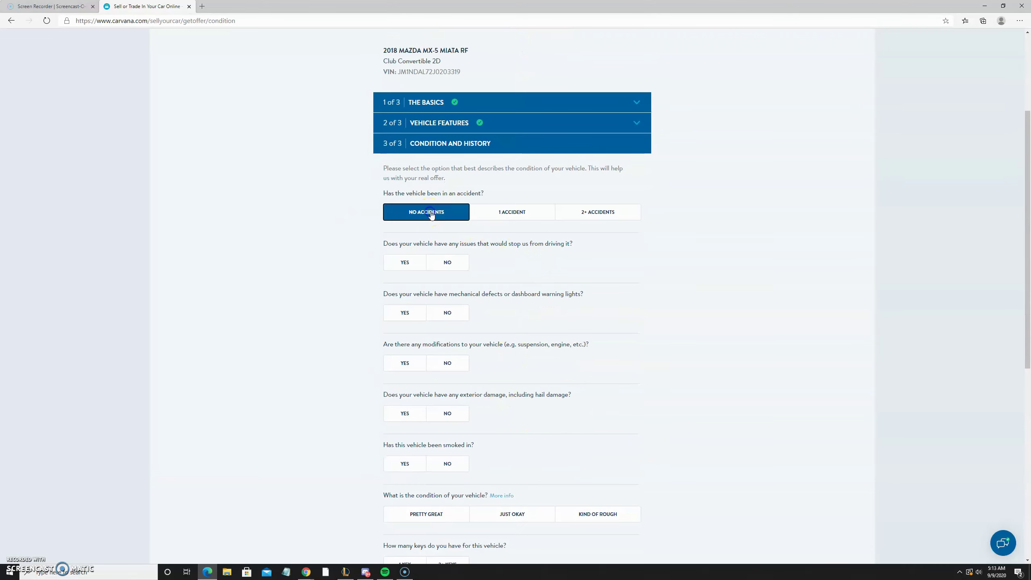
{"action": "left_click", "coordinate": [450, 264]}
{"action": "left_click", "coordinate": [459, 311]}
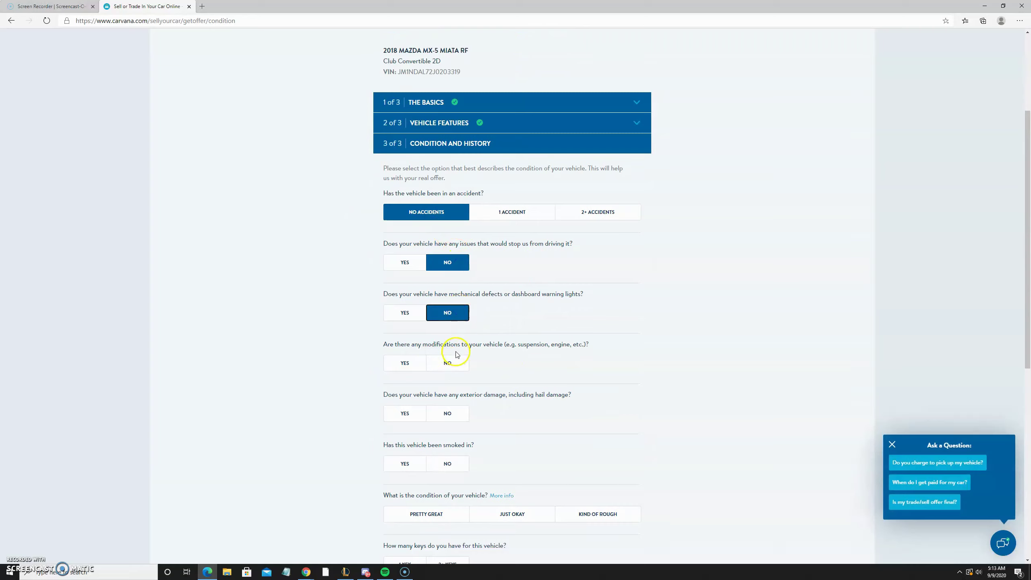
{"action": "left_click", "coordinate": [450, 364]}
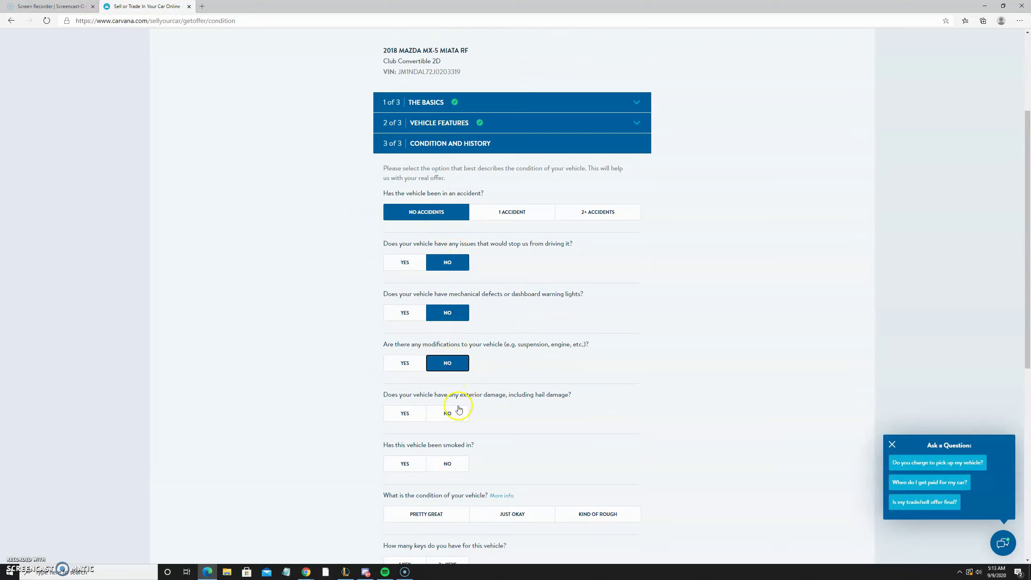
{"action": "left_click", "coordinate": [450, 414]}
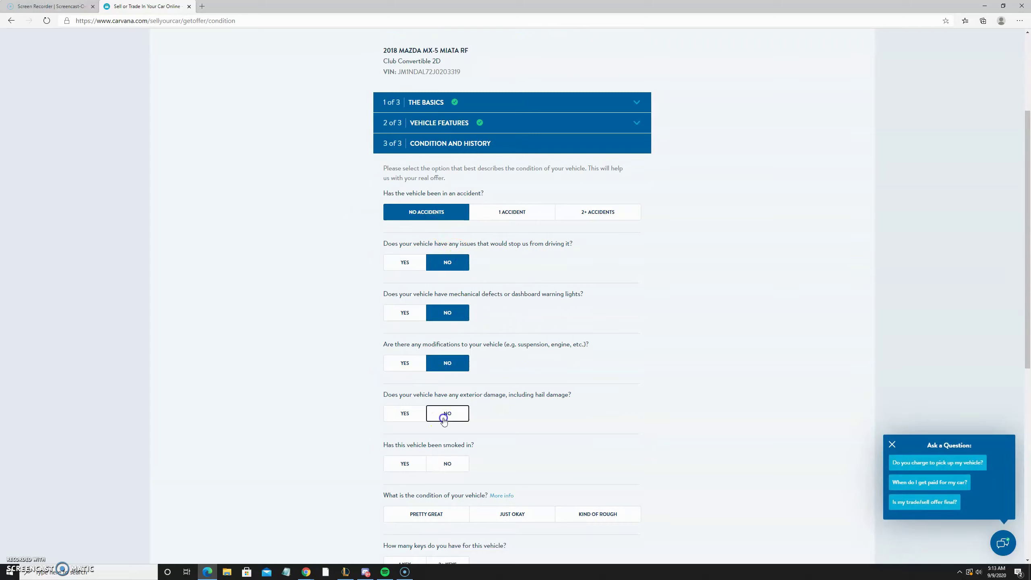
{"action": "scroll", "coordinate": [487, 423], "scroll_direction": "down", "scroll_amount": 2}
{"action": "left_click", "coordinate": [453, 379]}
Rate the condition pretty great, with 2+ keys and a loan on the car.
{"action": "scroll", "coordinate": [709, 427], "scroll_direction": "down", "scroll_amount": 4}
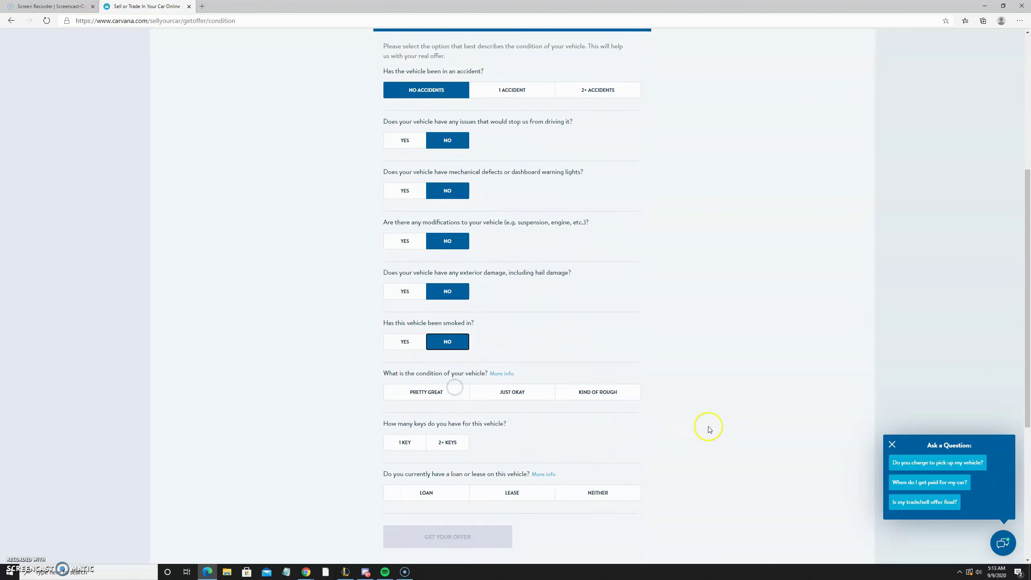
{"action": "scroll", "coordinate": [584, 223], "scroll_direction": "down", "scroll_amount": 2}
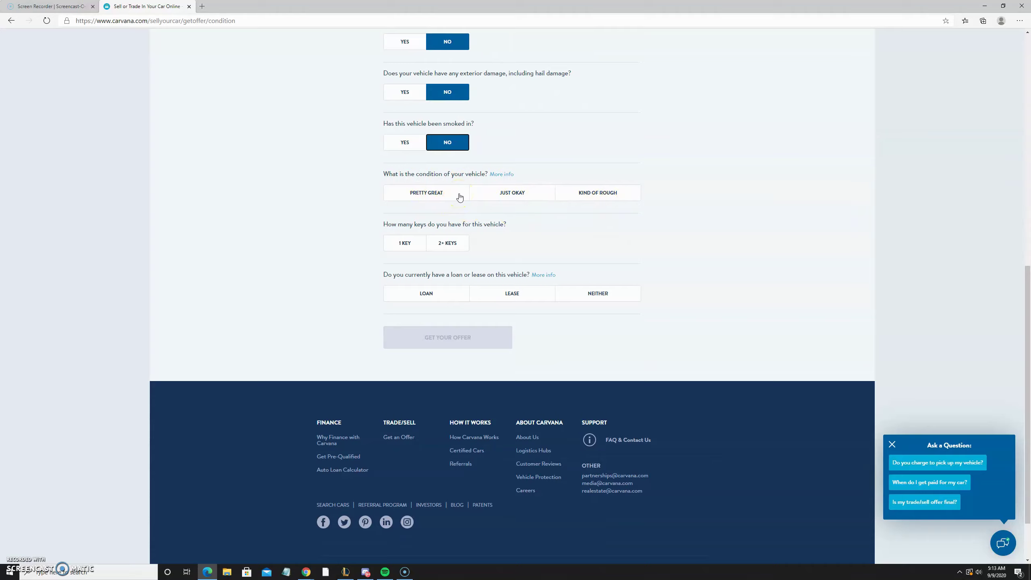
{"action": "left_click", "coordinate": [459, 197]}
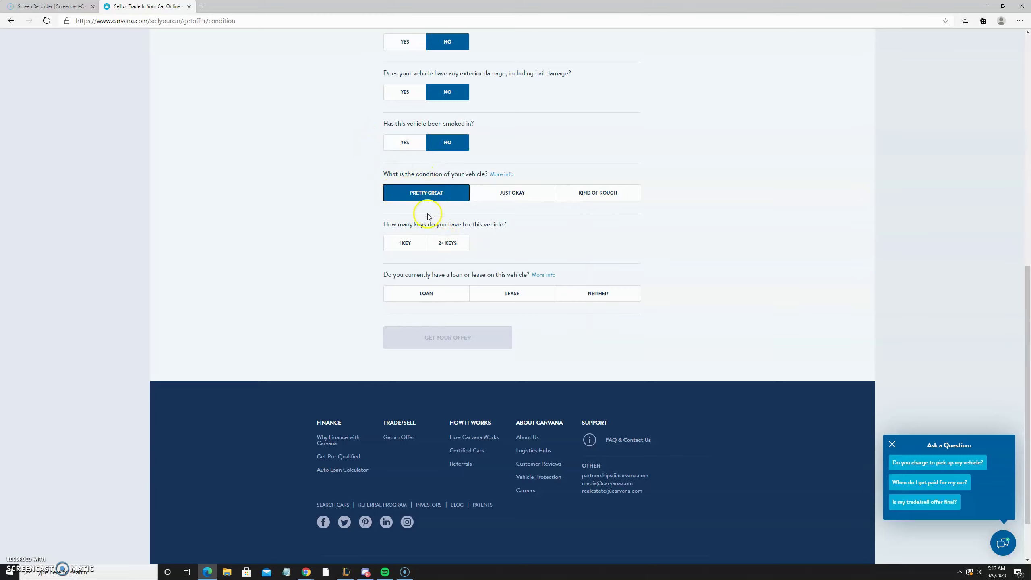
{"action": "left_click", "coordinate": [449, 249]}
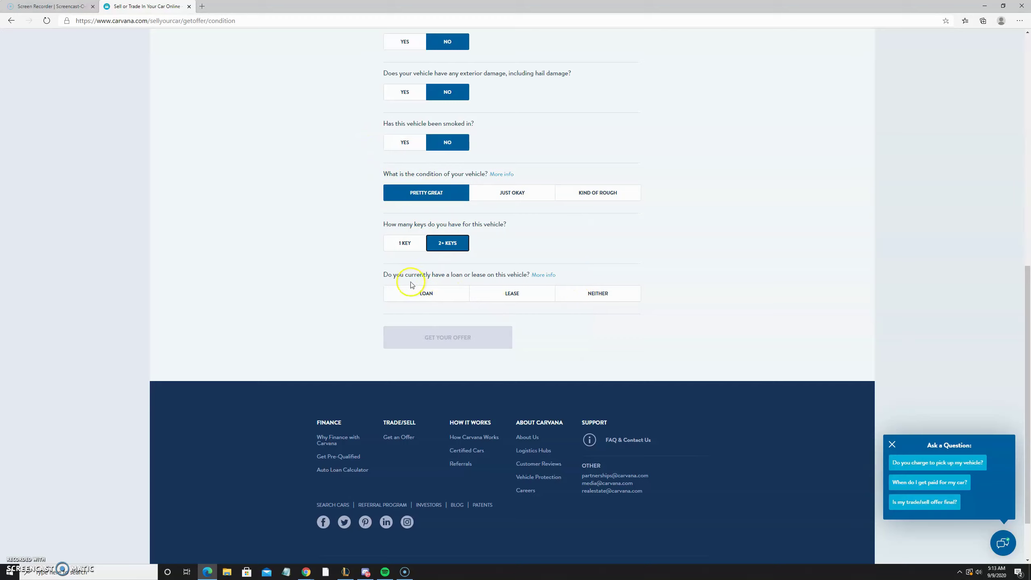
{"action": "left_click", "coordinate": [619, 294]}
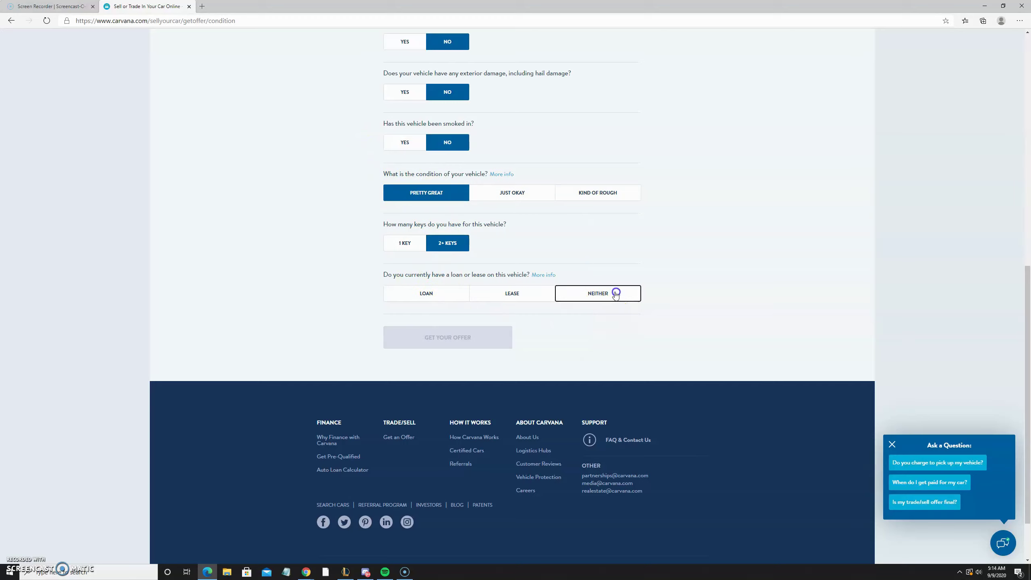
{"action": "left_click", "coordinate": [431, 297]}
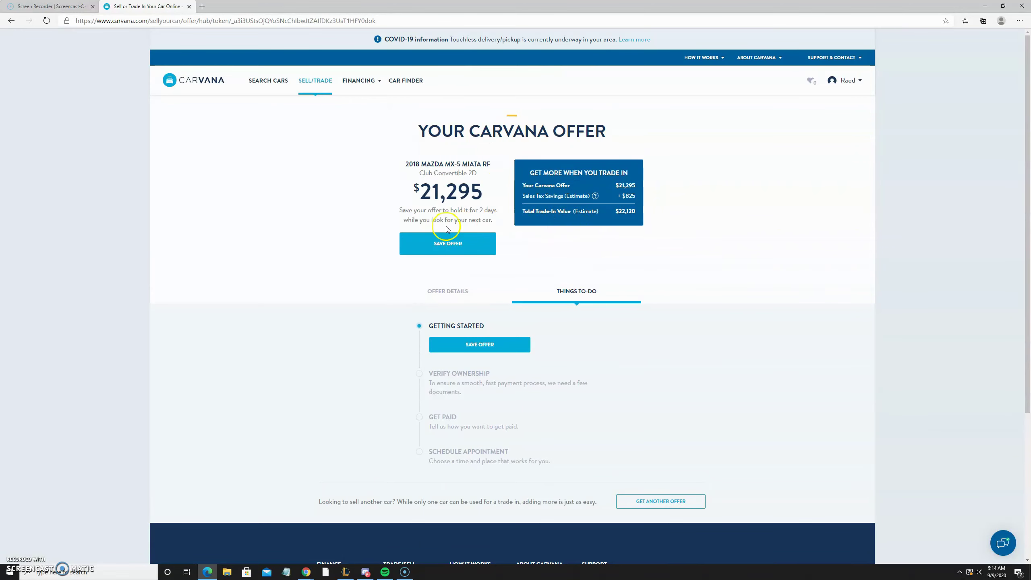
Review the $21,295 offer page and its note about holding the offer for 2 days.
{"action": "scroll", "coordinate": [531, 227], "scroll_direction": "down", "scroll_amount": 2}
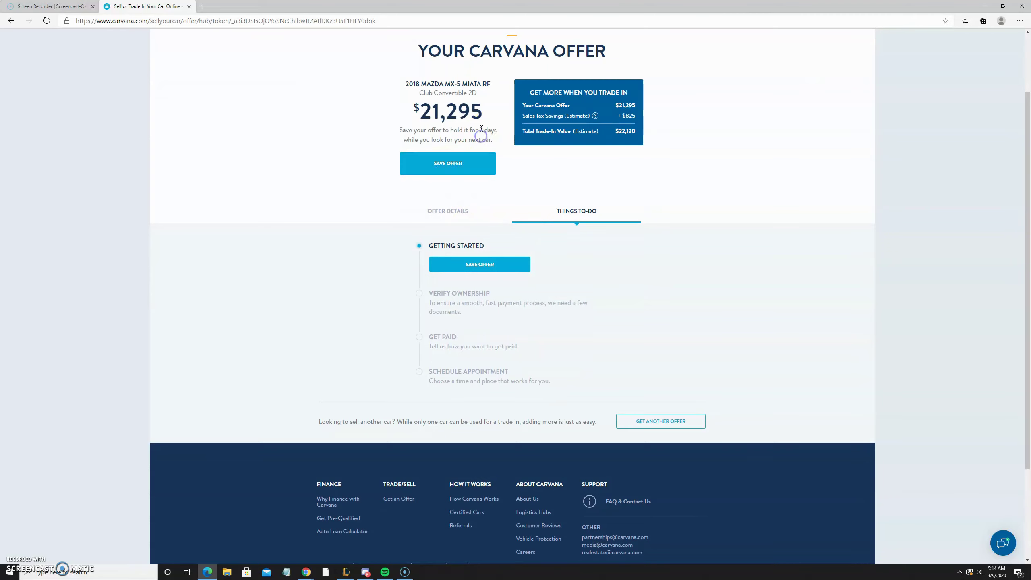
{"action": "scroll", "coordinate": [512, 285], "scroll_direction": "up", "scroll_amount": 2}
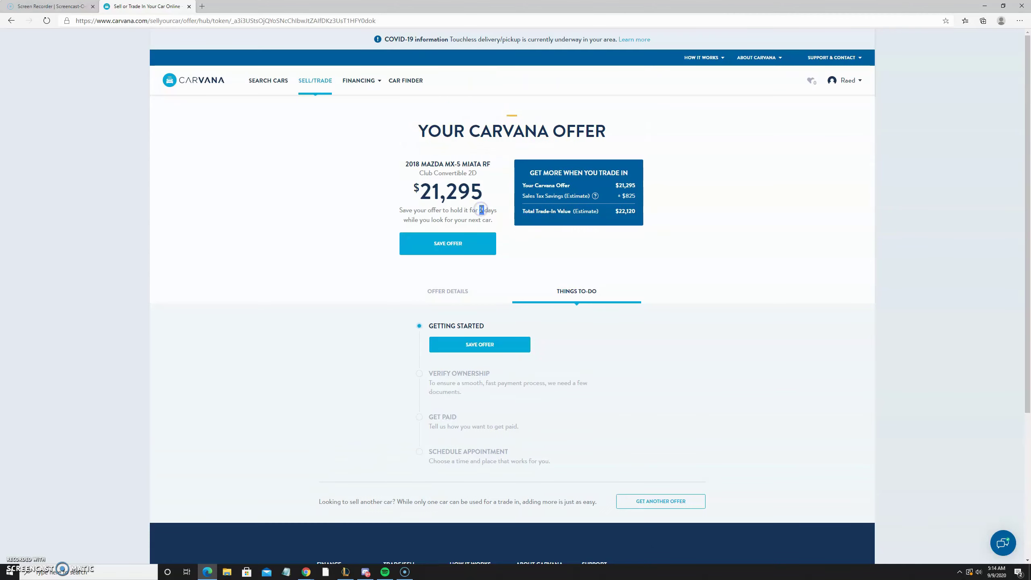
{"action": "triple_click", "coordinate": [481, 209]}
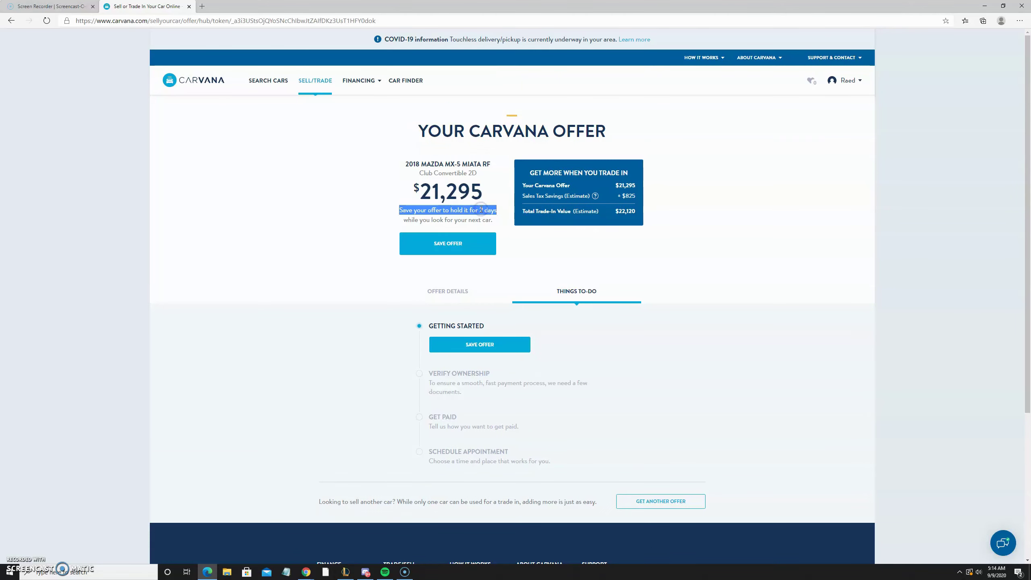
{"action": "left_click", "coordinate": [481, 209]}
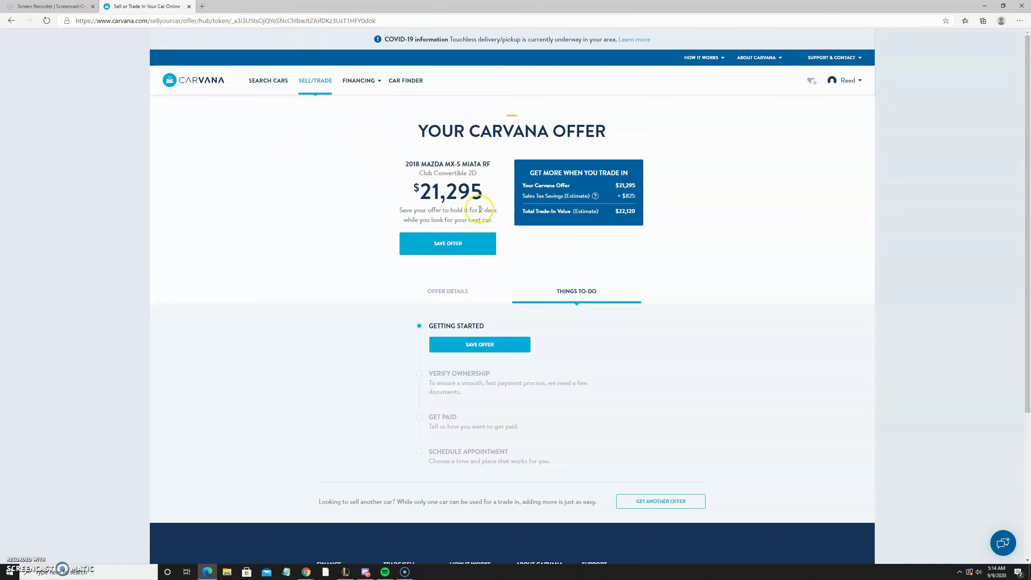
{"action": "scroll", "coordinate": [449, 244], "scroll_direction": "down", "scroll_amount": 5}
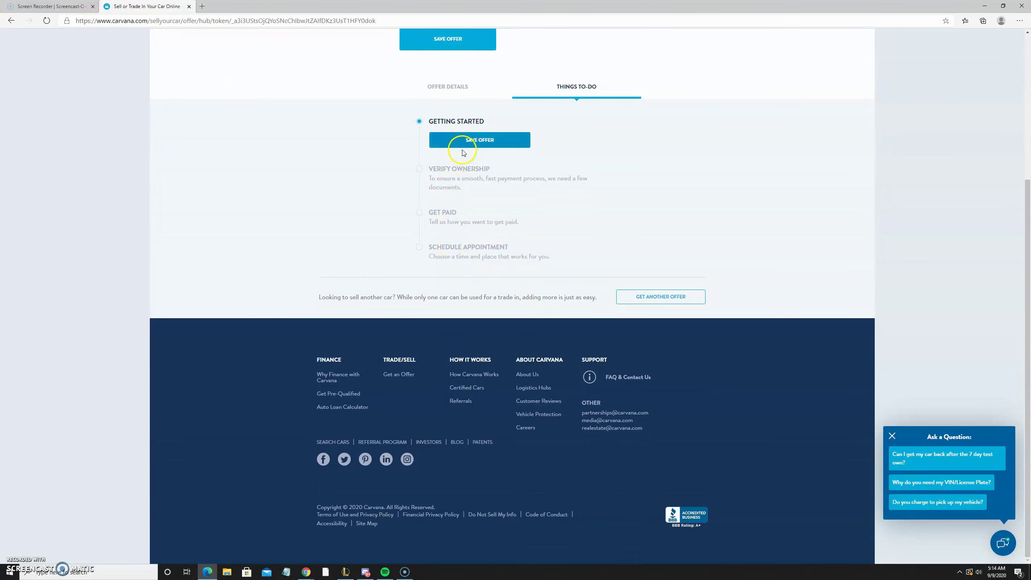
Save the $21,295 offer so it is held, then review the to-do checklist.
{"action": "left_click", "coordinate": [477, 141]}
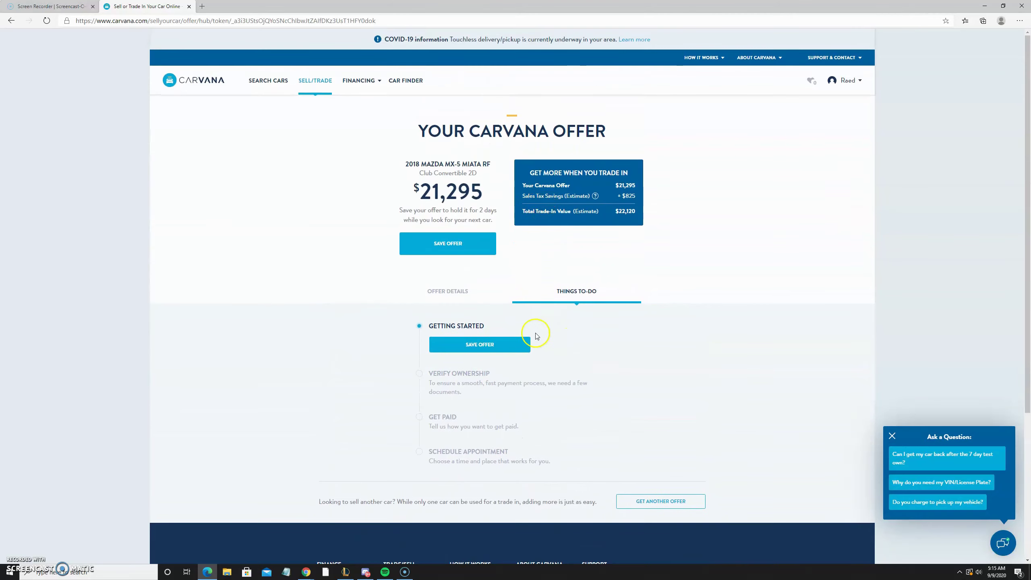
{"action": "scroll", "coordinate": [536, 334], "scroll_direction": "down", "scroll_amount": 4}
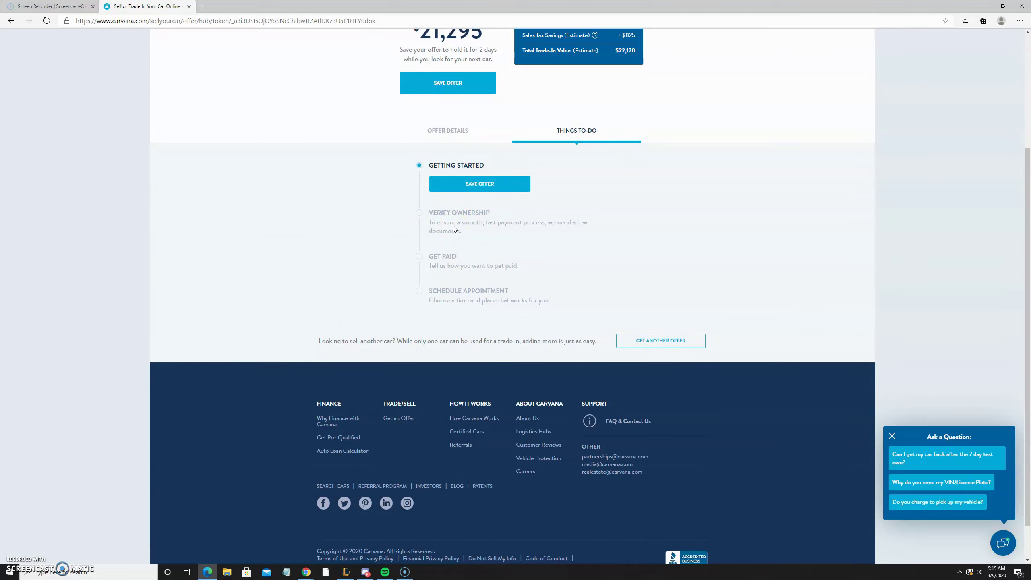
{"action": "right_click", "coordinate": [452, 225]}
{"action": "left_click", "coordinate": [448, 222]}
{"action": "left_click", "coordinate": [434, 218]}
{"action": "left_click", "coordinate": [440, 259]}
{"action": "left_click", "coordinate": [426, 295]}
{"action": "left_click", "coordinate": [459, 281]}
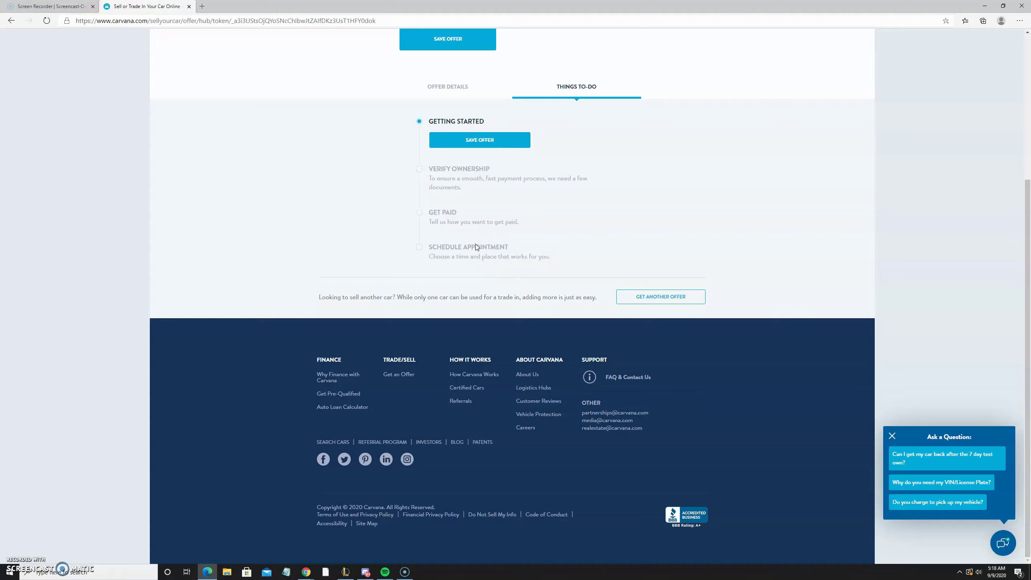
{"action": "left_click", "coordinate": [139, 151]}
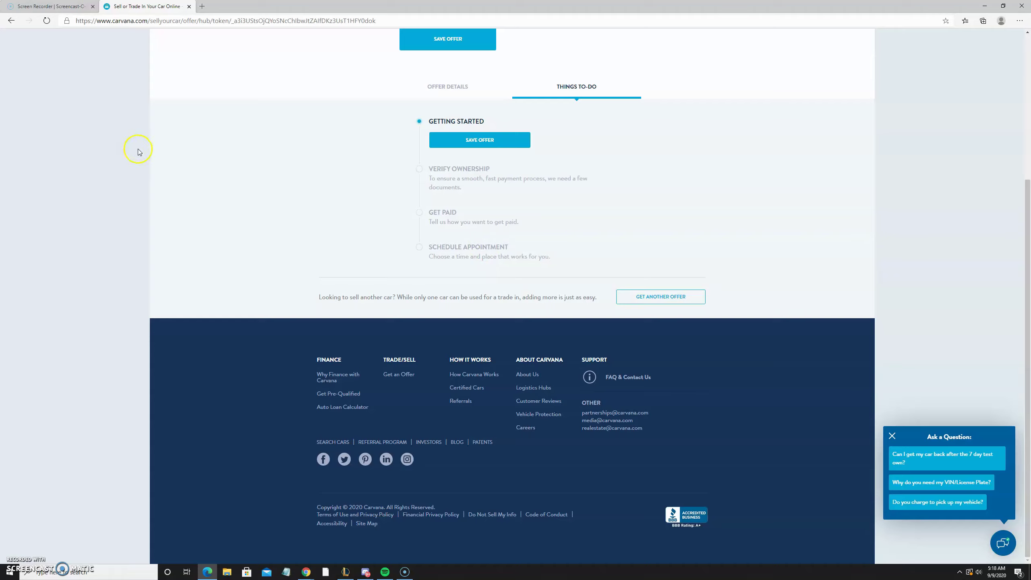